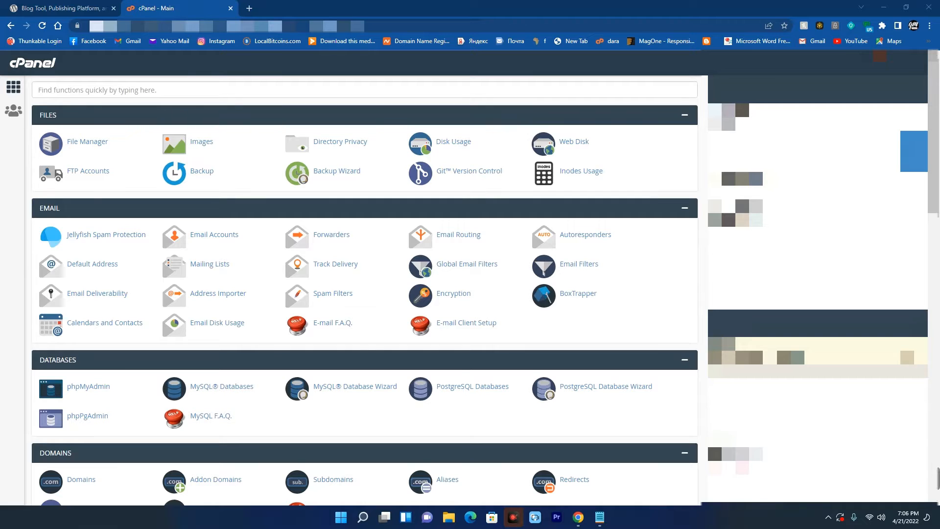
# Step: Open the WordPress script page from the Softaculous Apps Installer section
pyautogui.scroll(-7, 365, 289)
pyautogui.scroll(-8, 365, 289)
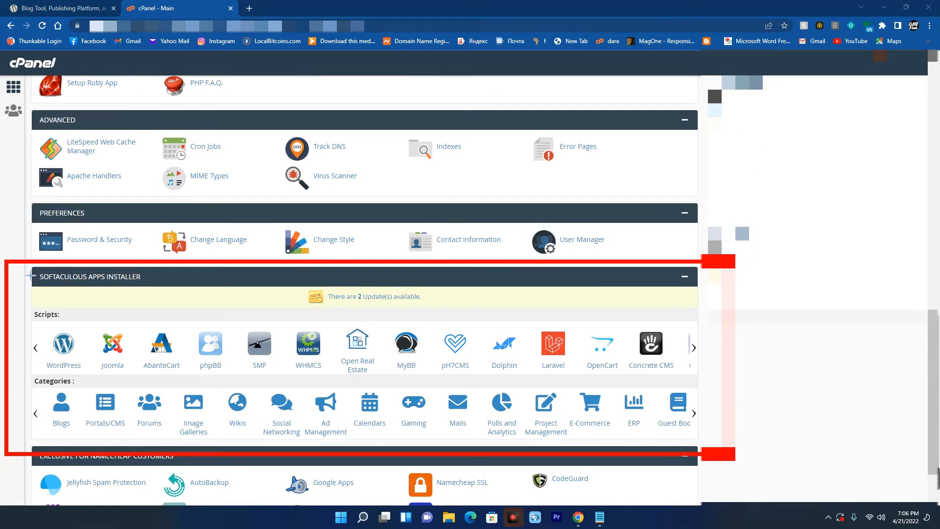
pyautogui.moveTo(23, 268); pyautogui.dragTo(181, 297)
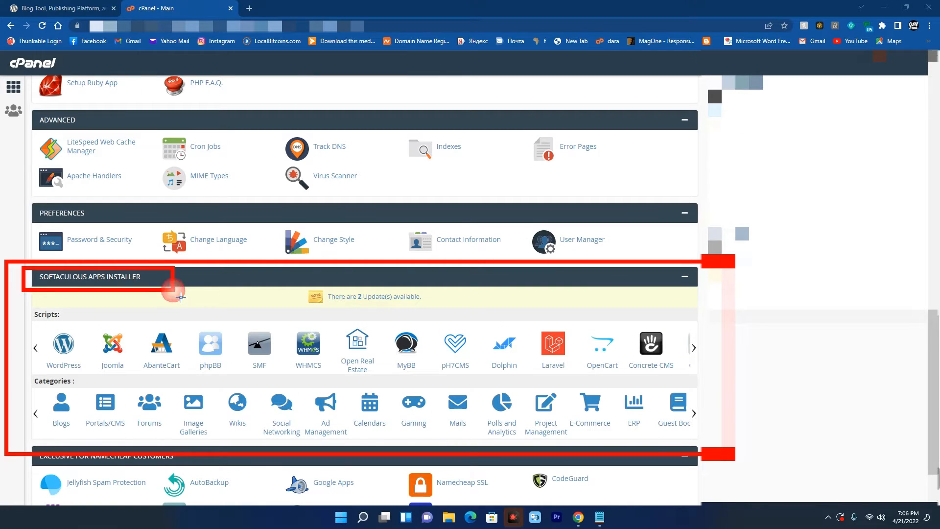
pyautogui.moveTo(30, 324); pyautogui.dragTo(103, 368)
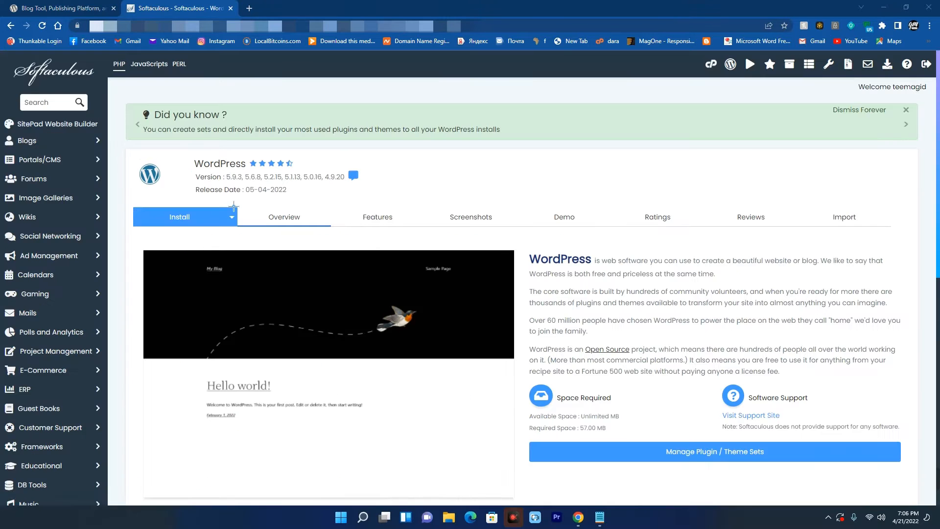
# Step: Start a custom install of WordPress
pyautogui.moveTo(225, 198); pyautogui.dragTo(244, 238)
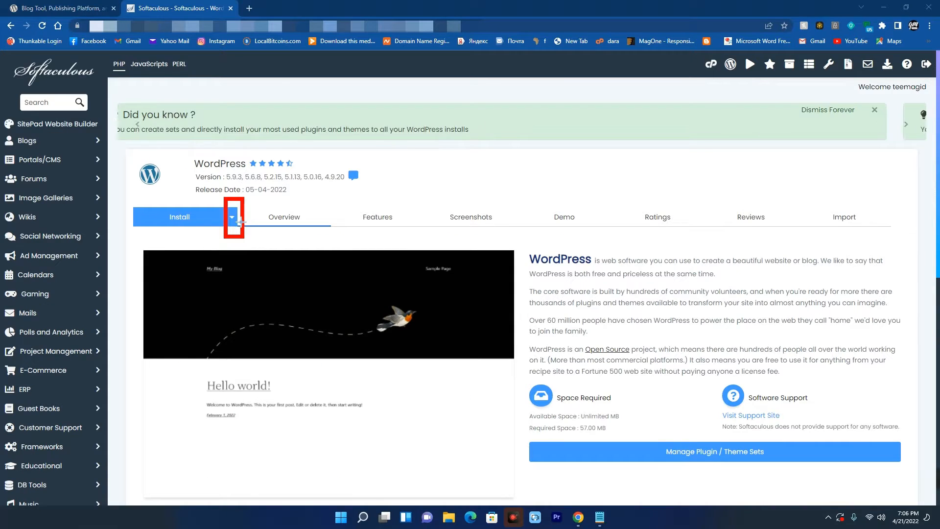
pyautogui.click(232, 218)
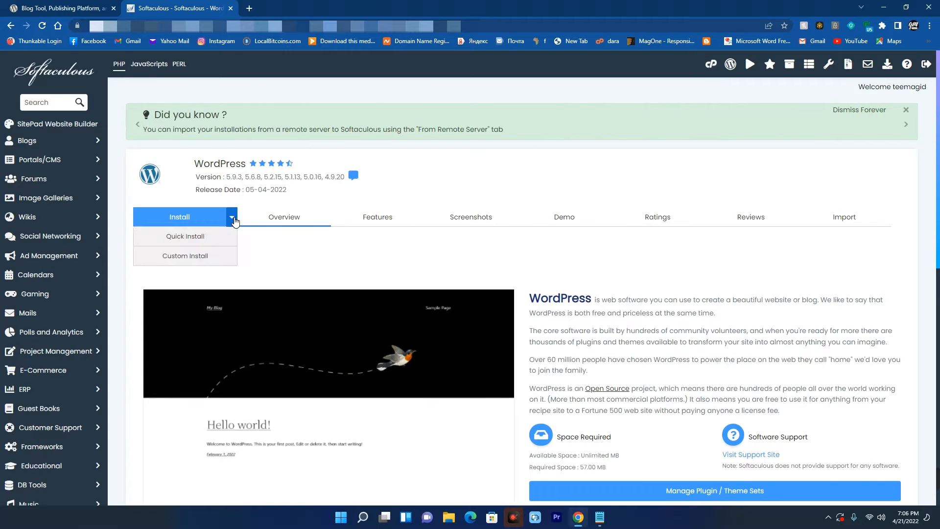
pyautogui.click(205, 256)
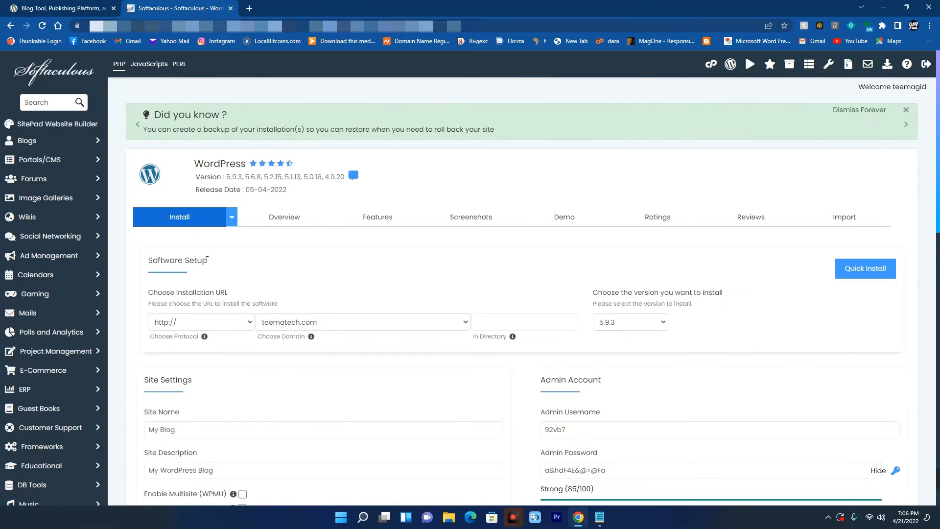
pyautogui.scroll(-3, 207, 258)
pyautogui.click(181, 177)
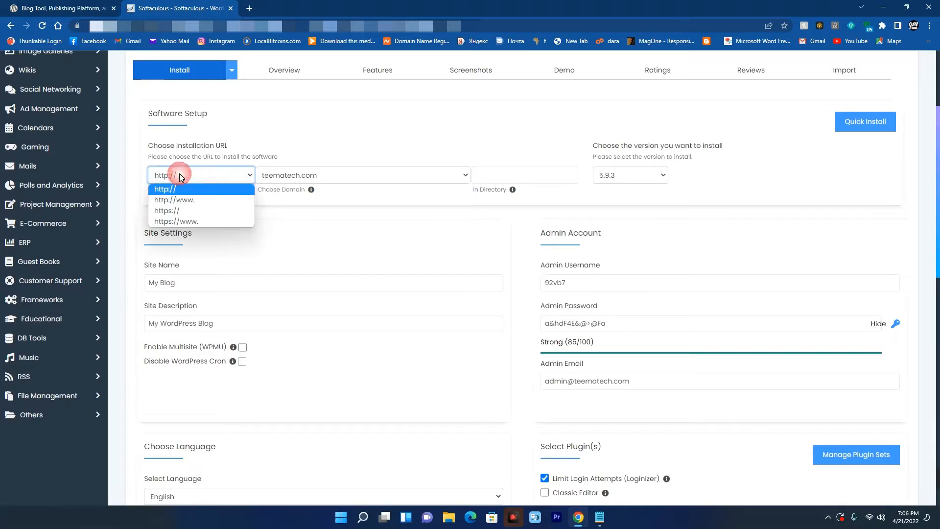
pyautogui.click(168, 211)
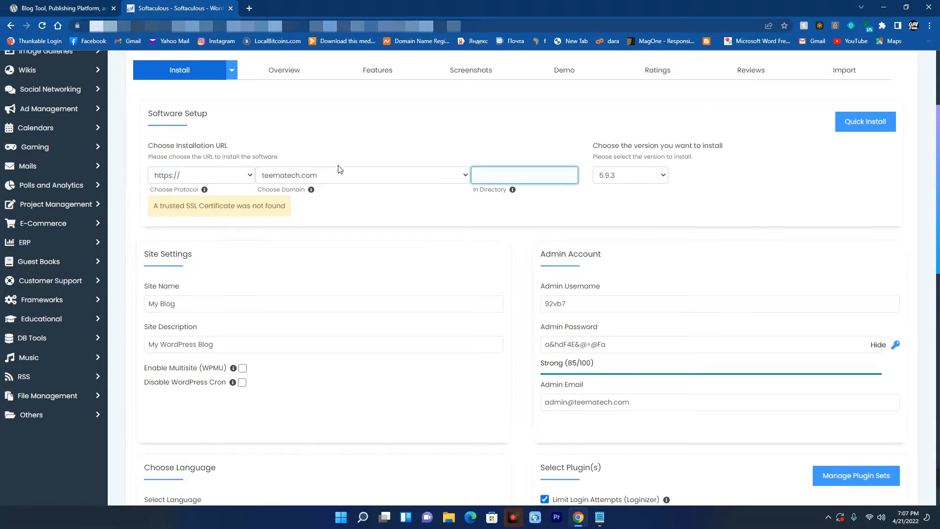
pyautogui.click(349, 175)
pyautogui.click(349, 218)
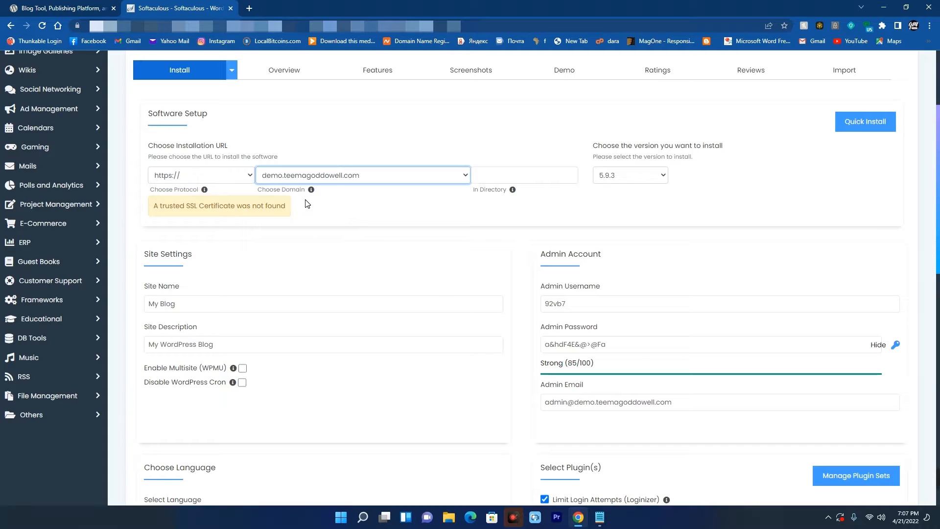
pyautogui.click(320, 203)
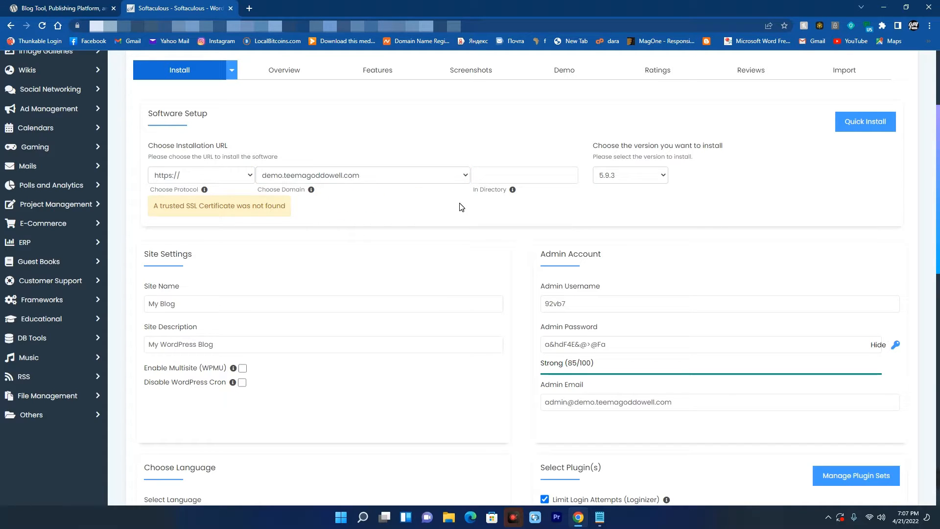
# Step: Leave the installation directory empty and choose WordPress version 5.9.3
pyautogui.click(523, 181)
pyautogui.click(471, 158)
pyautogui.click(283, 177)
pyautogui.click(372, 204)
pyautogui.click(626, 176)
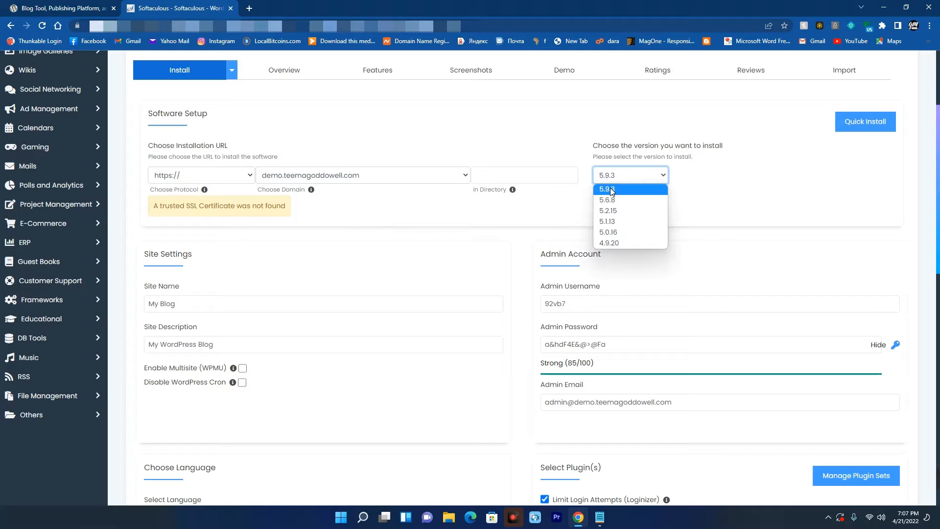
pyautogui.click(611, 192)
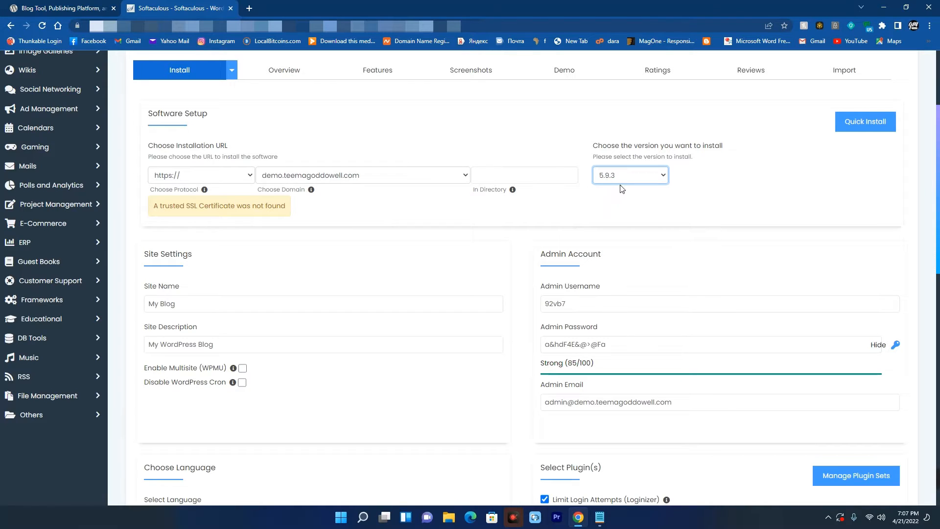
# Step: Set the site name to "Demo Site" and the site description to "This is a demo site"
pyautogui.scroll(-2, 313, 239)
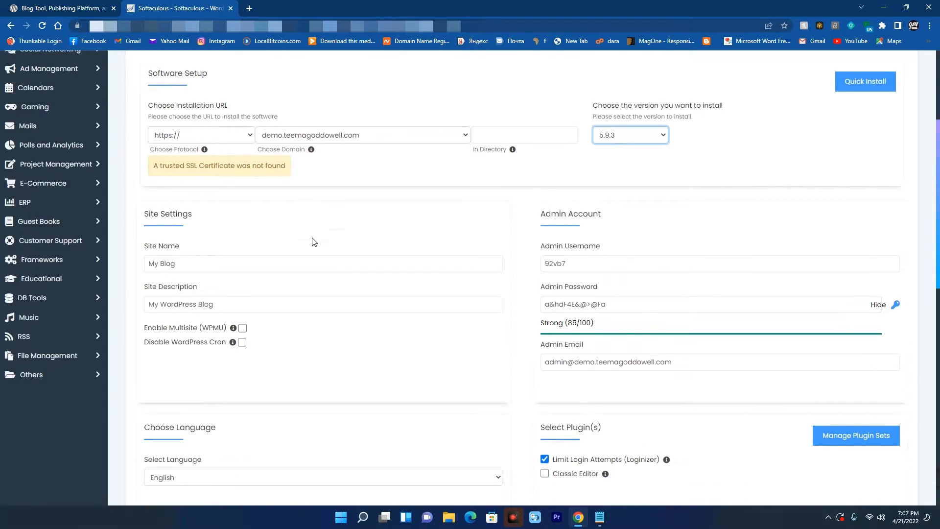
pyautogui.click(220, 208)
pyautogui.hotkey('ctrl', 'a')
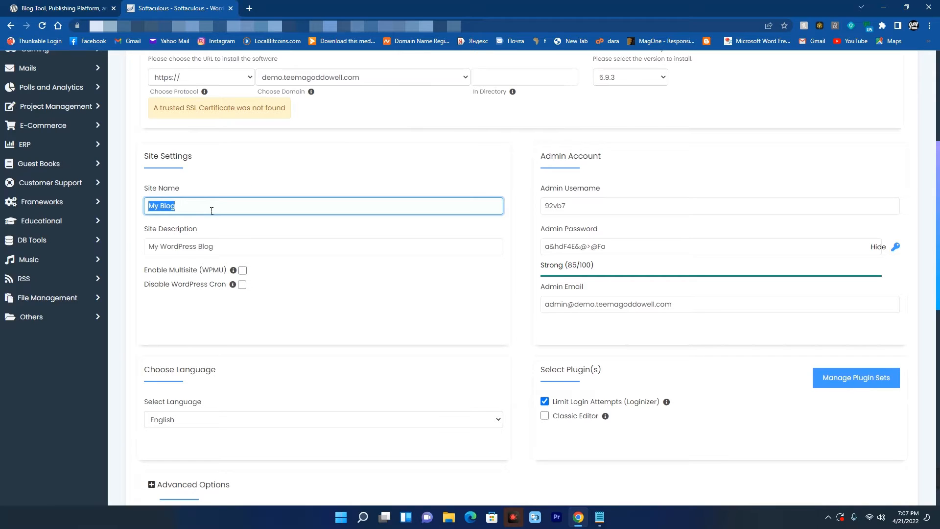
pyautogui.write('Demo Site')
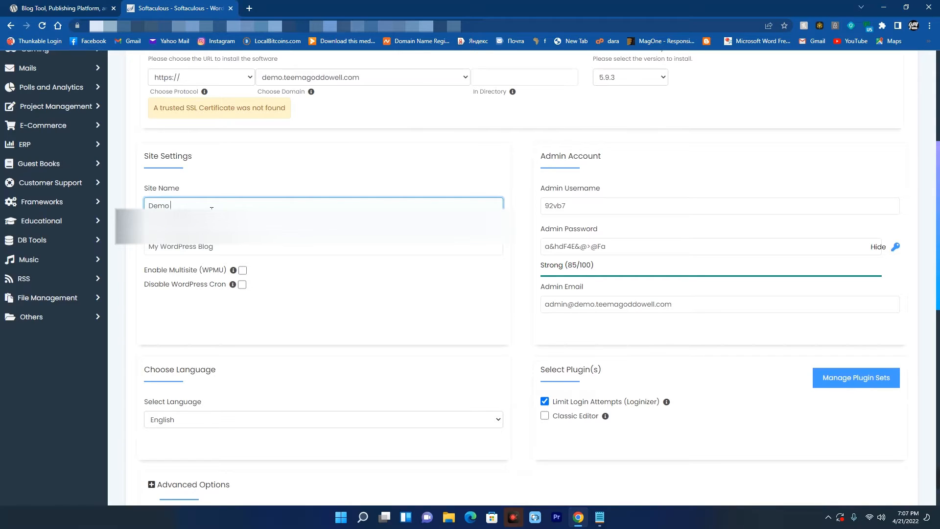
pyautogui.scroll(-1, 215, 207)
pyautogui.click(221, 176)
pyautogui.tripleClick(202, 201)
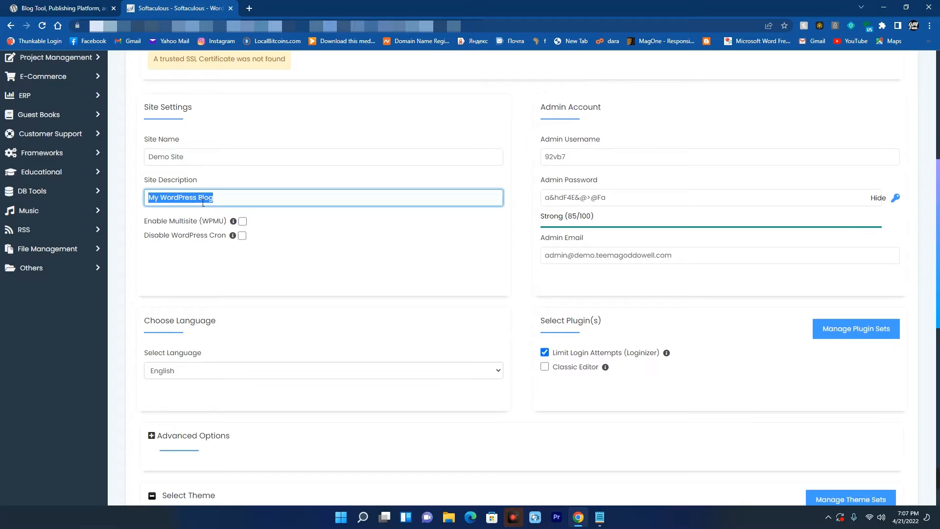
pyautogui.write('This is a demo site')
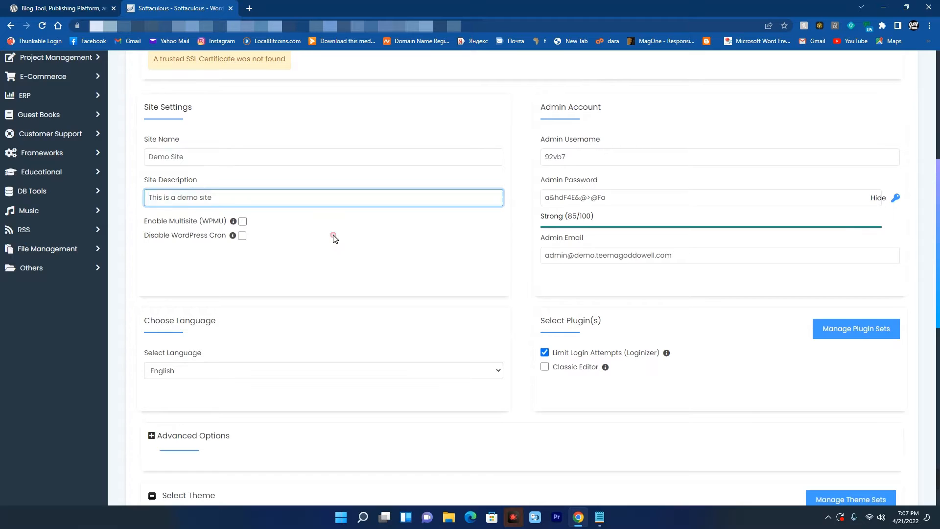
pyautogui.click(333, 237)
# Step: Expand the advanced options and check the database name and table prefix fields
pyautogui.scroll(-3, 333, 237)
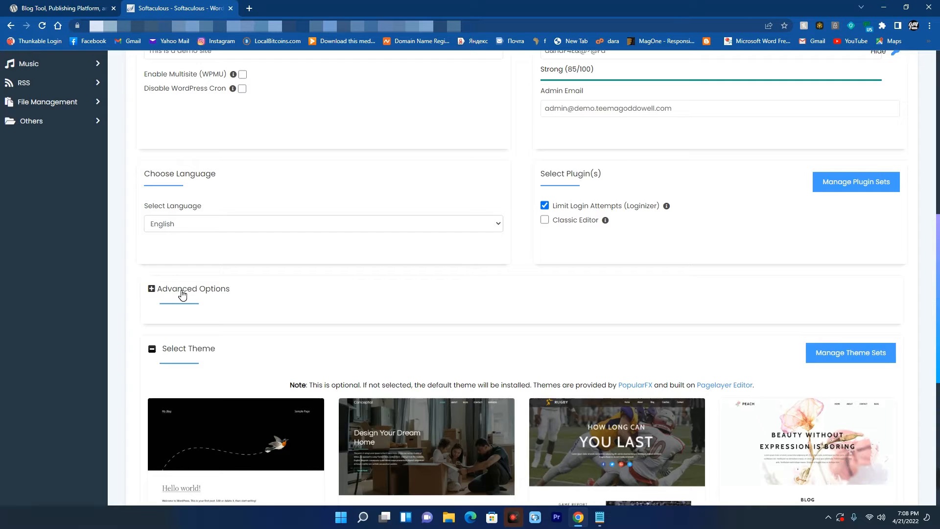
pyautogui.click(182, 293)
pyautogui.scroll(-3, 237, 279)
pyautogui.click(237, 196)
pyautogui.click(542, 199)
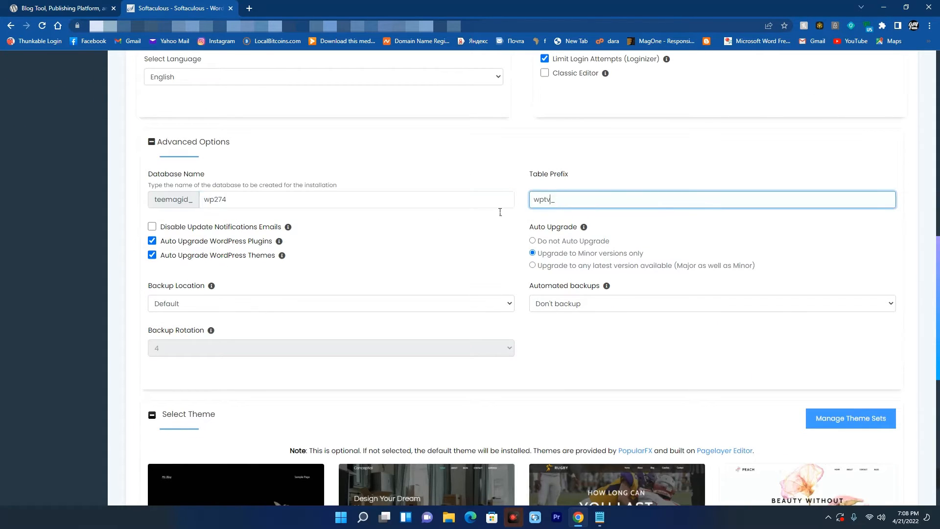
pyautogui.scroll(-1, 194, 308)
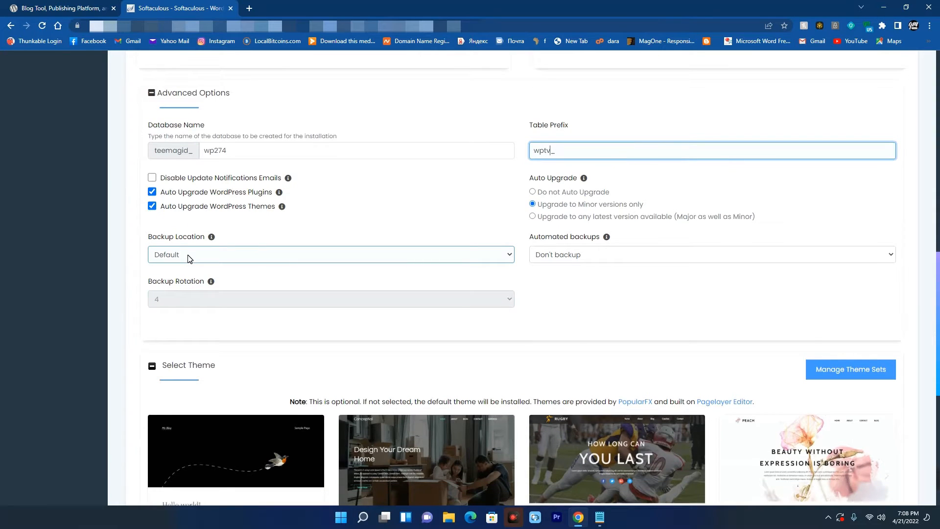
# Step: Keep the backup location at Default and schedule automated backups once a month
pyautogui.click(190, 259)
pyautogui.click(189, 280)
pyautogui.click(182, 255)
pyautogui.click(181, 267)
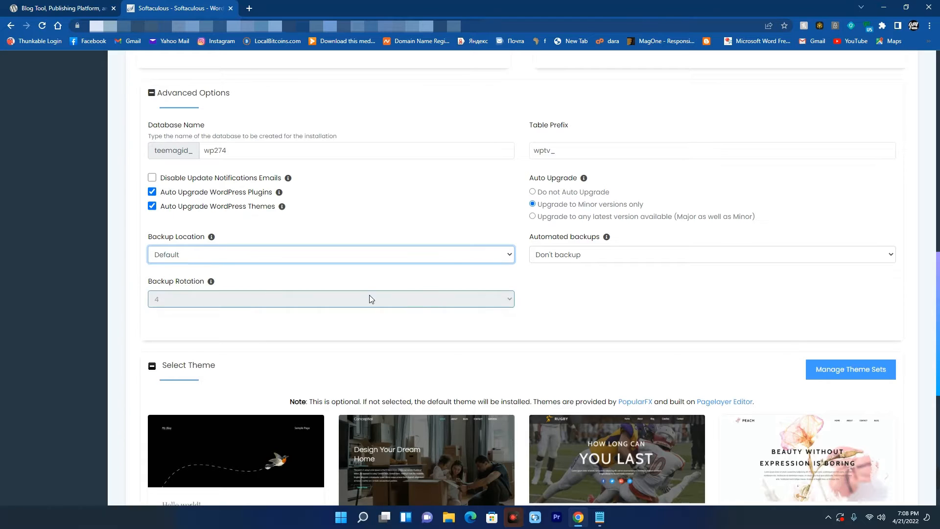
pyautogui.click(571, 260)
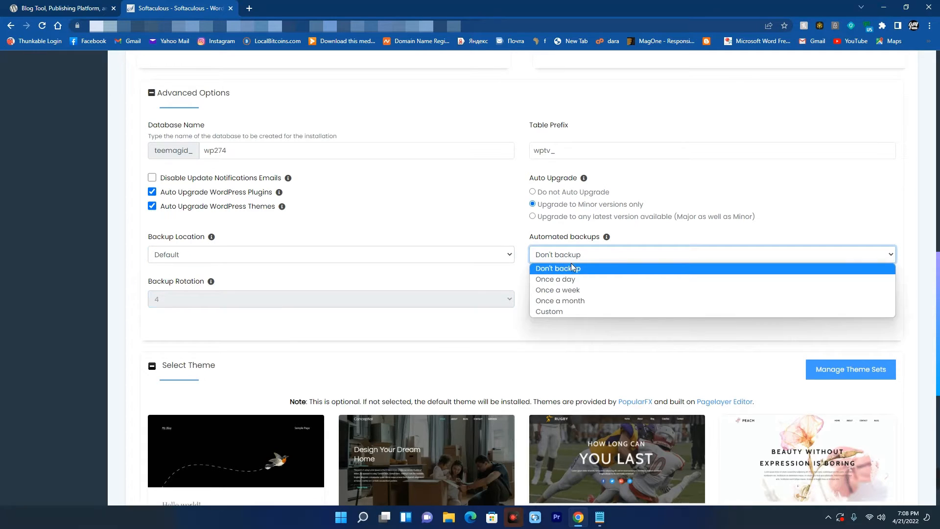
pyautogui.click(566, 280)
pyautogui.click(561, 254)
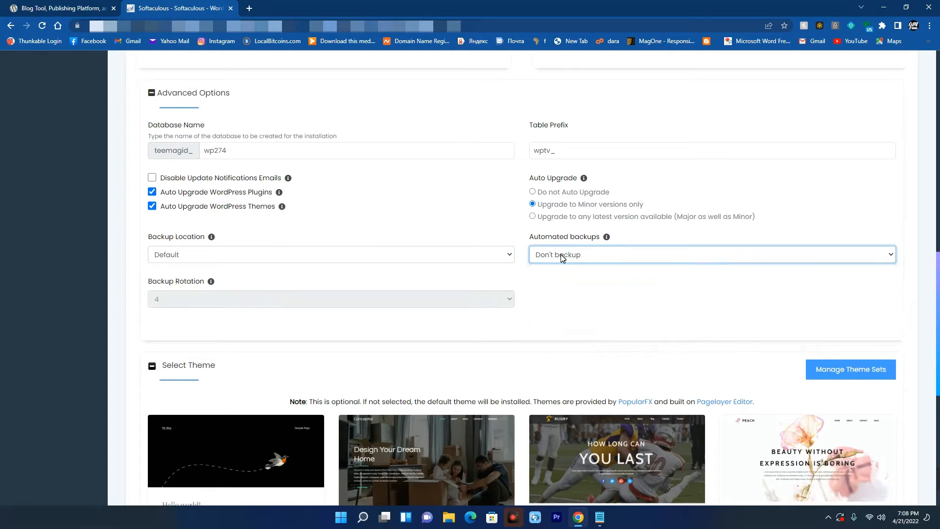
pyautogui.click(571, 300)
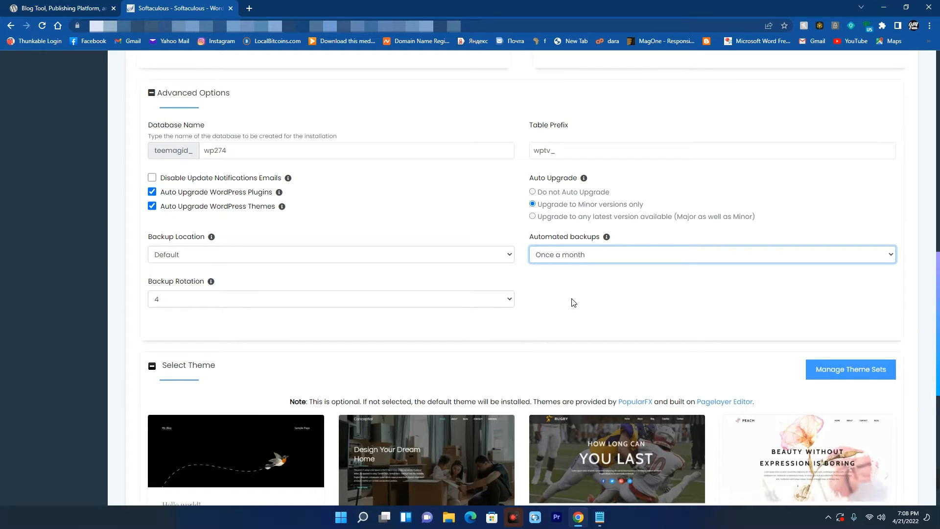
# Step: Set the backup rotation to 1
pyautogui.click(210, 298)
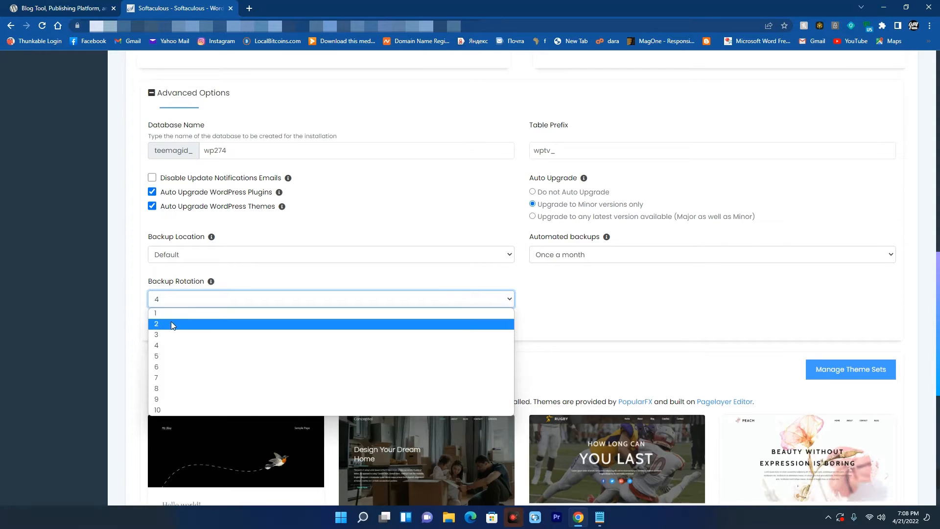
pyautogui.click(164, 334)
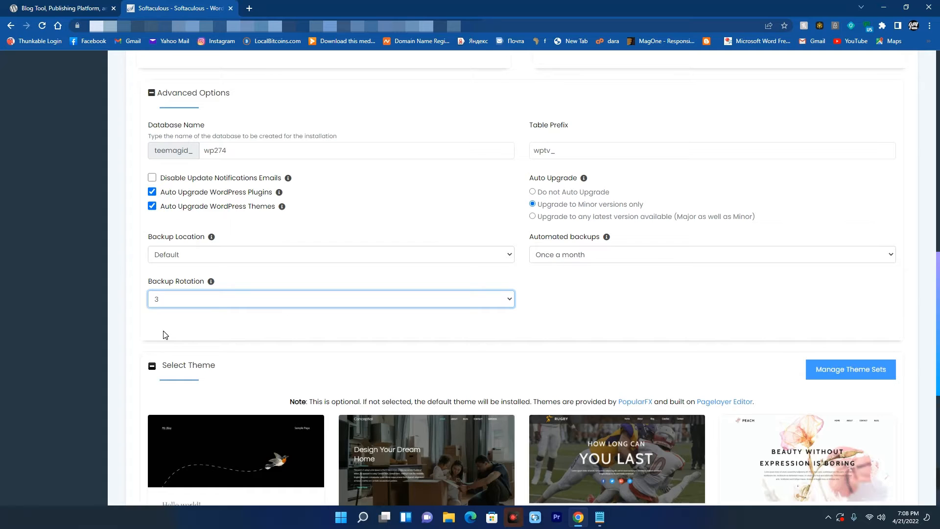
pyautogui.click(220, 296)
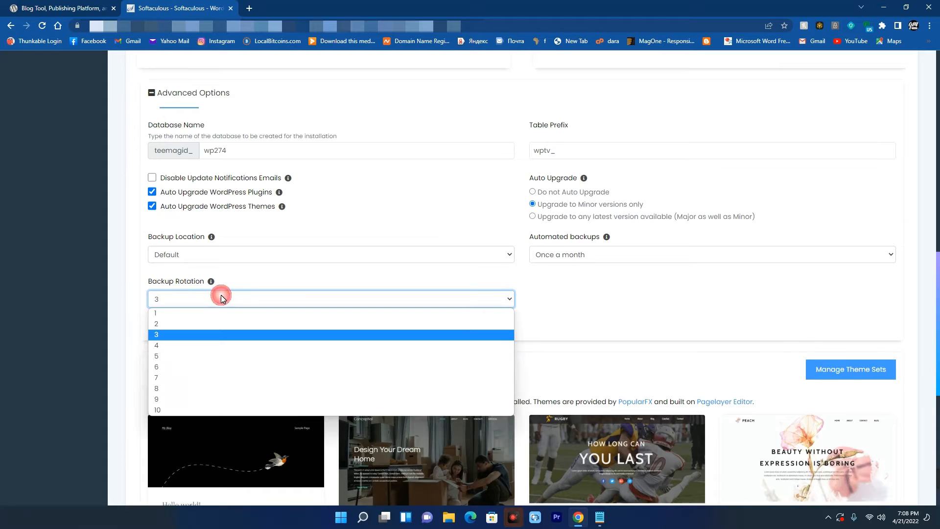
pyautogui.click(209, 316)
# Step: Select the Twenty Twenty-Two theme for the installation and accept the use of its demo images
pyautogui.scroll(-3, 170, 298)
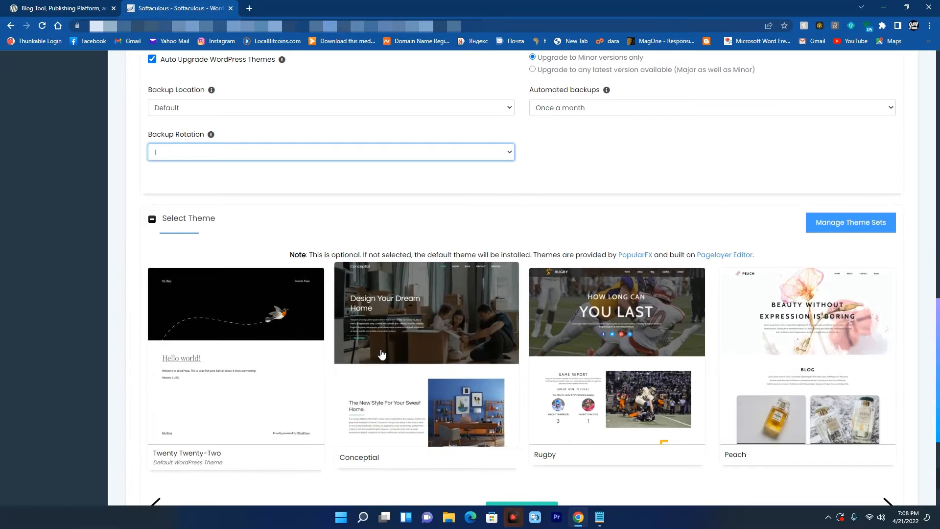
pyautogui.scroll(-3, 387, 342)
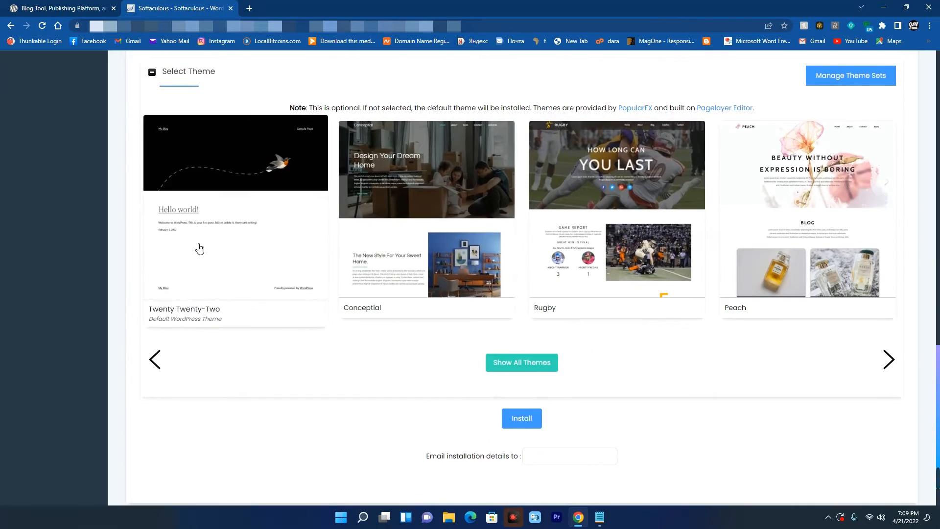
pyautogui.click(212, 267)
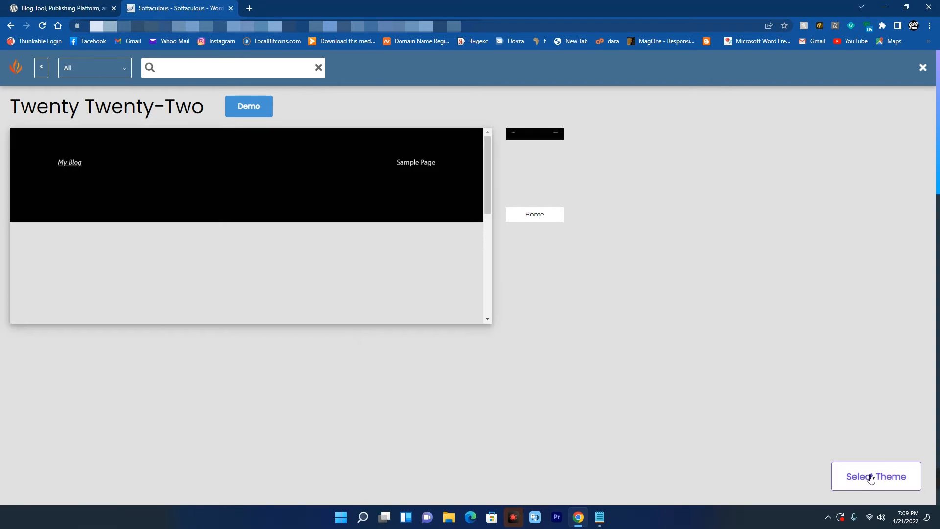
pyautogui.click(864, 475)
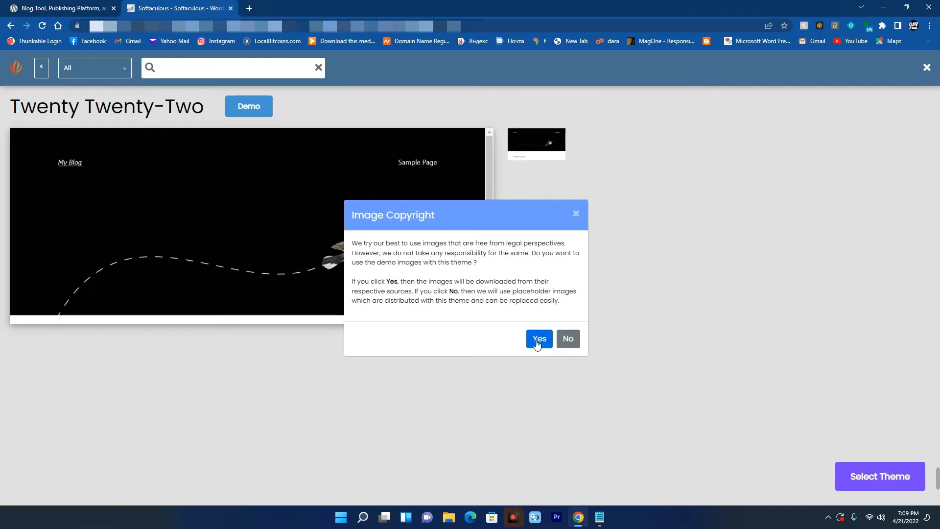
pyautogui.click(536, 338)
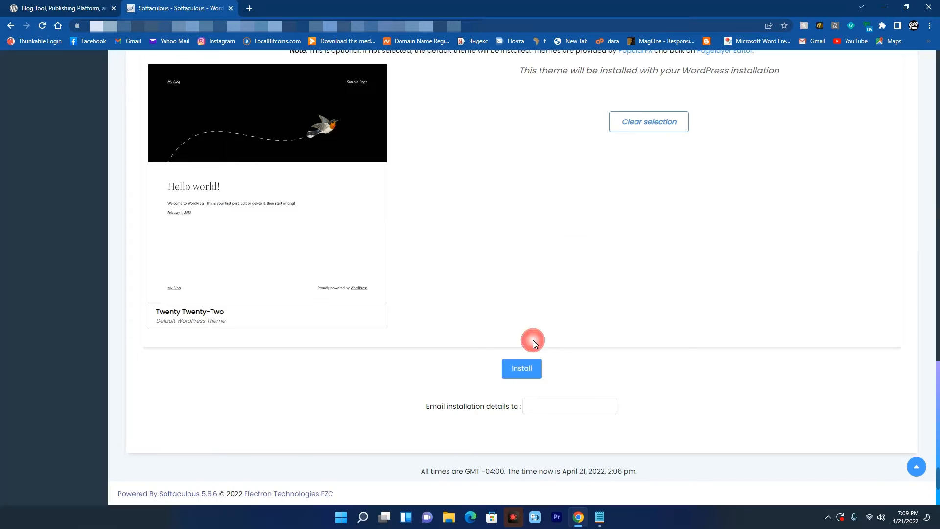
pyautogui.click(337, 363)
# Step: Set the admin username to demoadmin in the Admin Account settings
pyautogui.scroll(15, 337, 362)
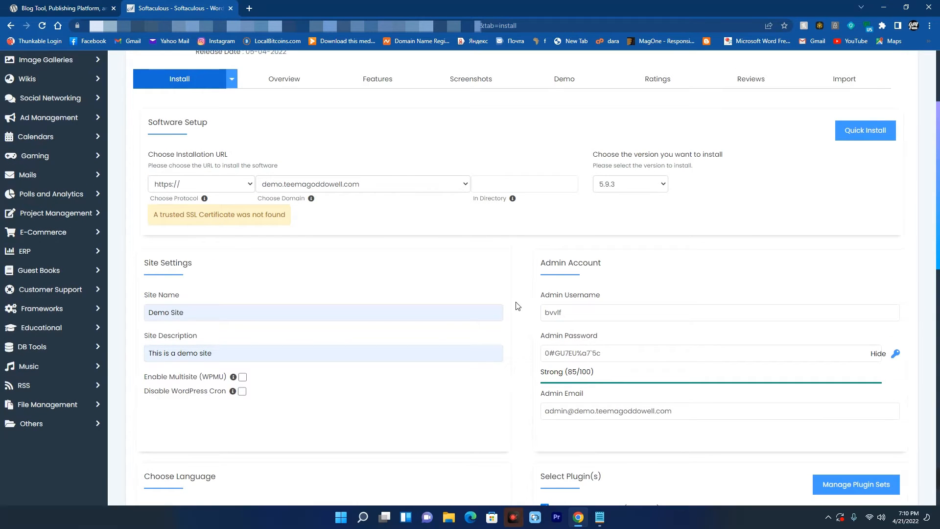
pyautogui.moveTo(526, 246); pyautogui.dragTo(932, 461)
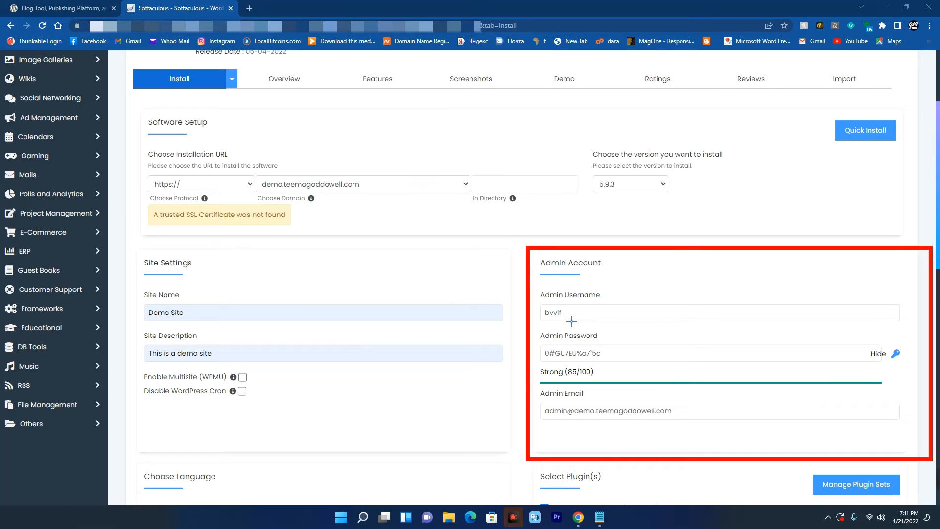
pyautogui.click(562, 309)
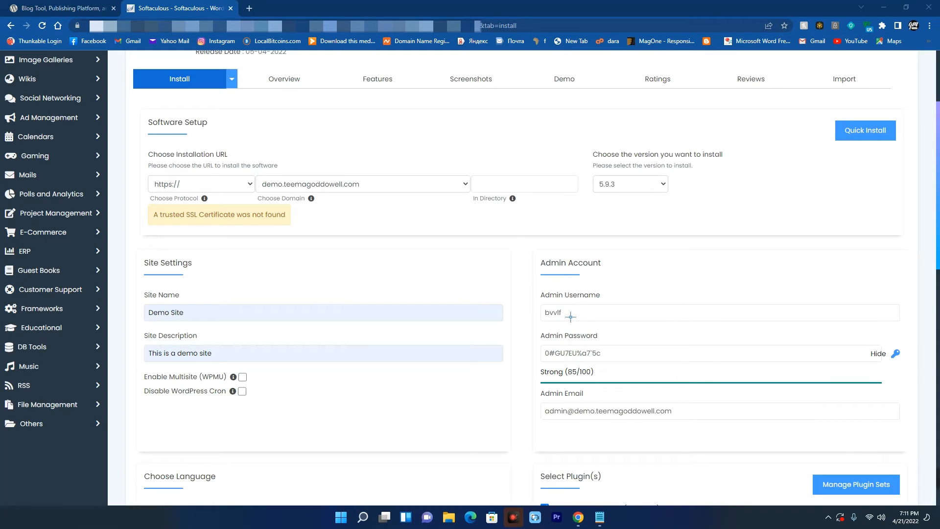
pyautogui.click(568, 318)
pyautogui.hotkey('ctrl', 'a')
pyautogui.press('BackSpace')
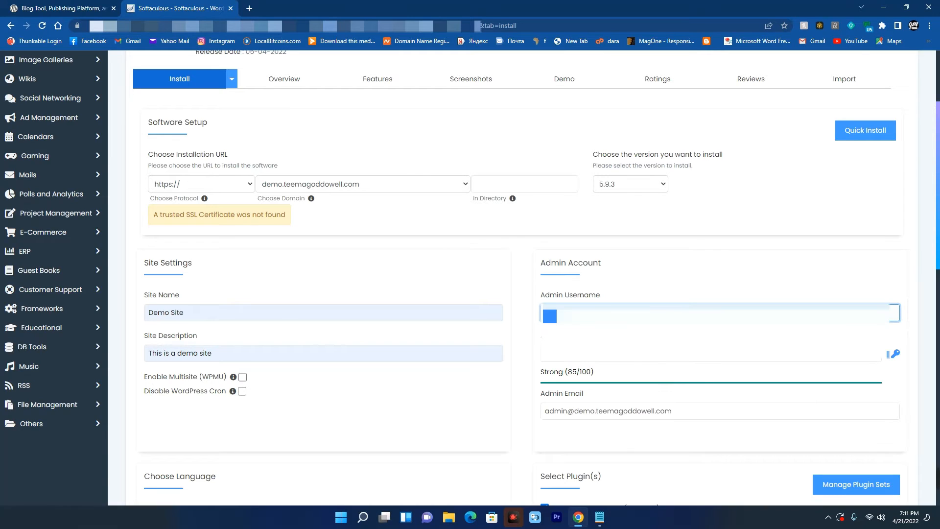
pyautogui.write('demoadmin')
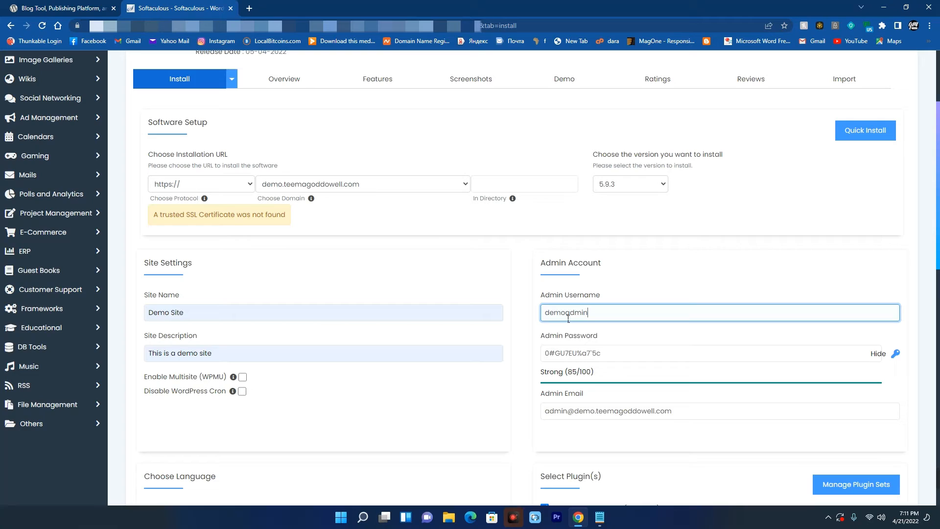
# Step: Copy the generated admin password, switch to Notepad, and record the password together with the username demoadmin
pyautogui.press('Tab')
pyautogui.hotkey('ctrl', 'c')
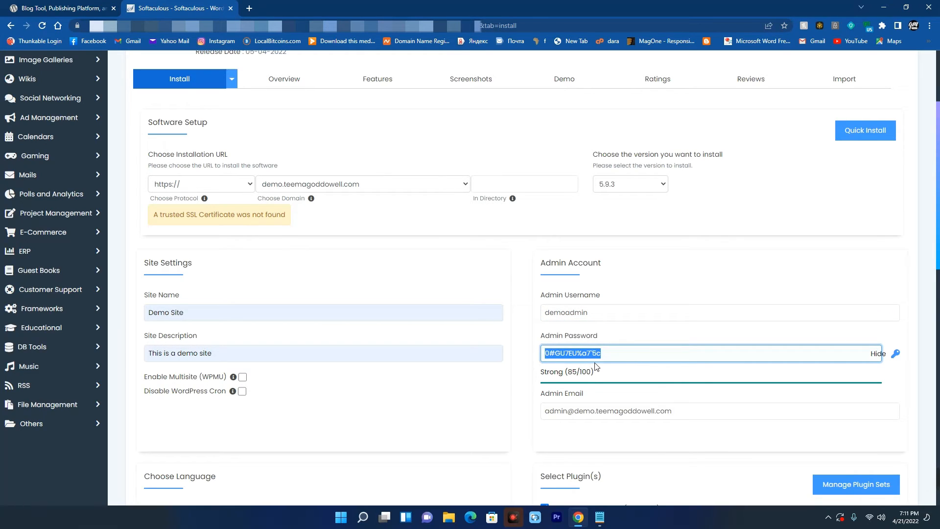
pyautogui.rightClick(579, 353)
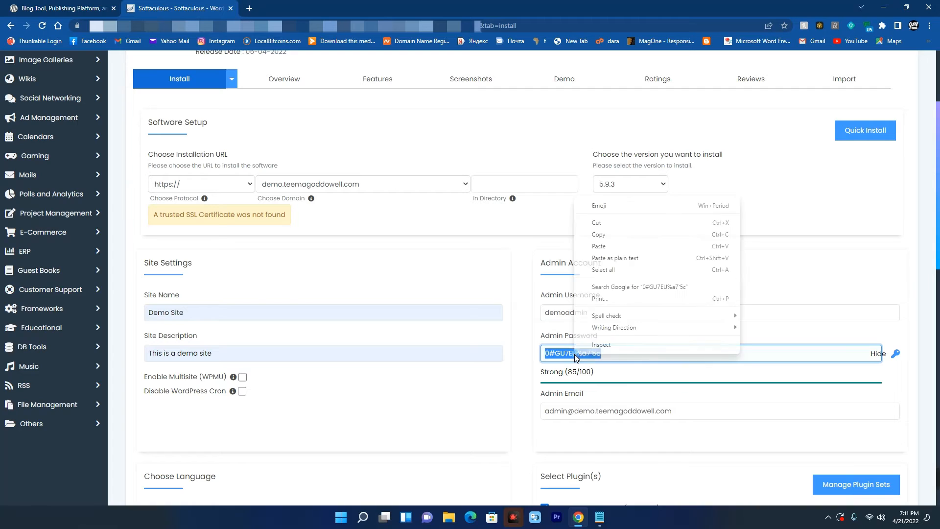
pyautogui.click(614, 233)
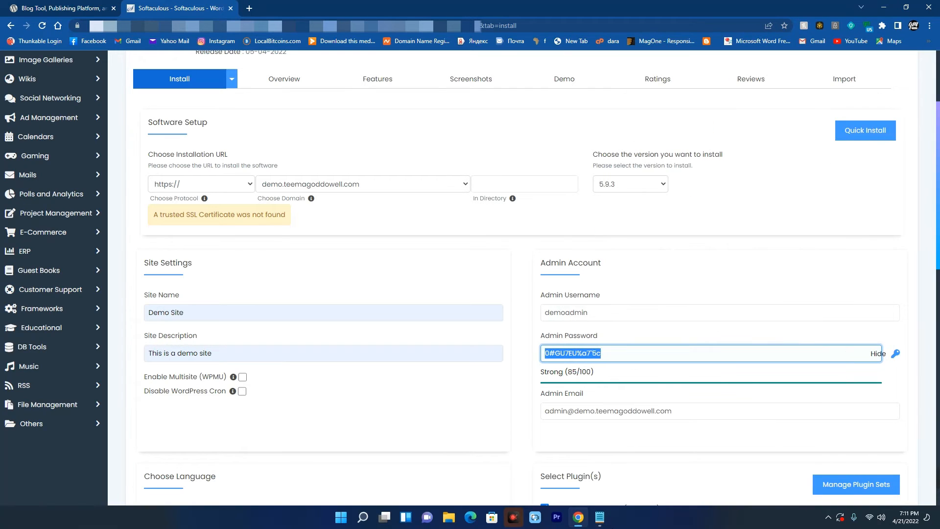
pyautogui.click(524, 318)
pyautogui.click(600, 516)
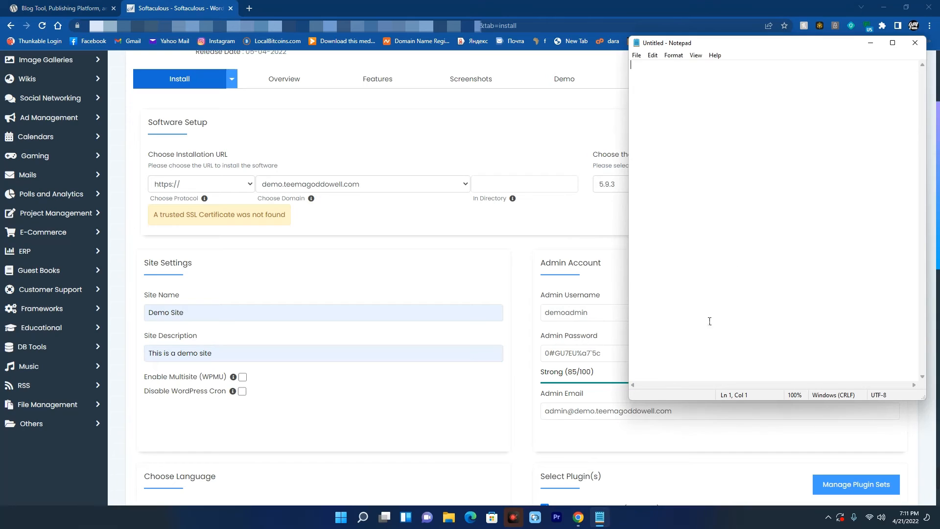
pyautogui.hotkey('ctrl', 'v')
pyautogui.write('demoadmin')
# Step: Return to the Softaculous page, check the admin email field, and run the WordPress installation
pyautogui.click(579, 335)
pyautogui.scroll(-2, 579, 336)
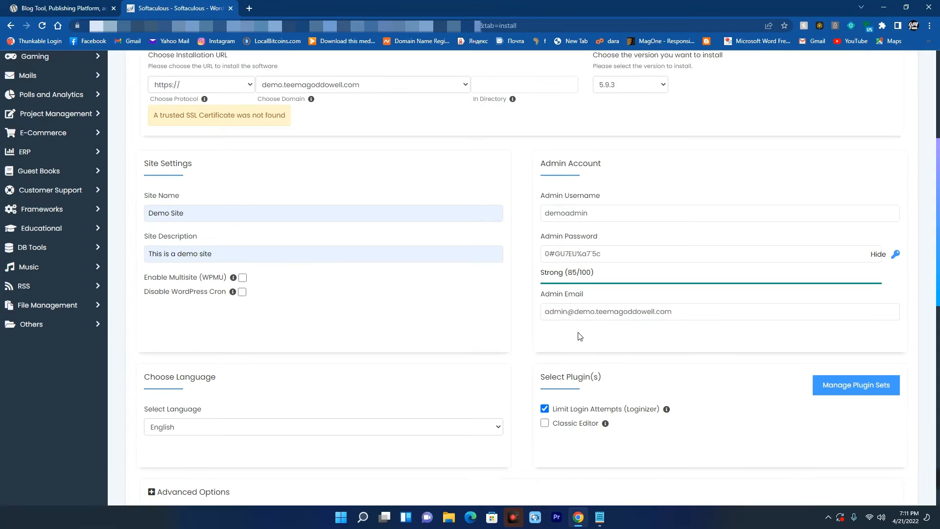
pyautogui.click(689, 313)
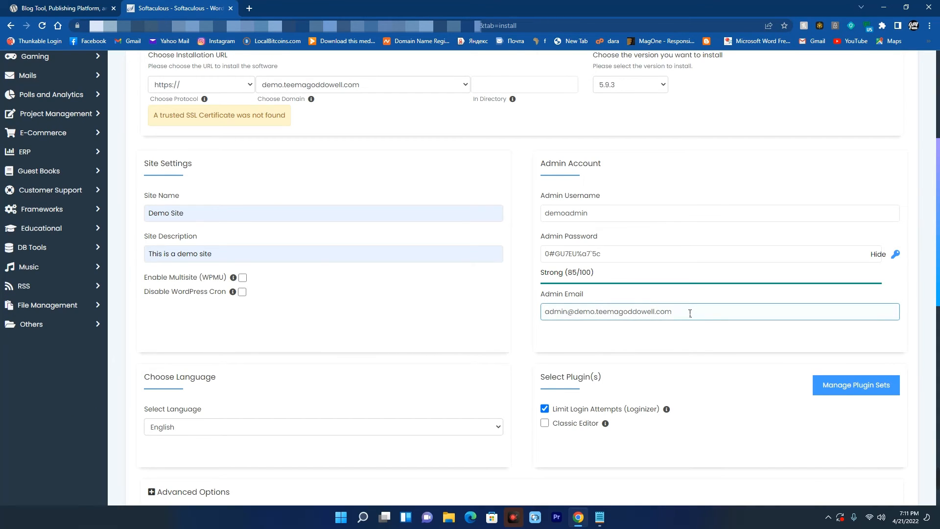
pyautogui.moveTo(689, 313); pyautogui.dragTo(553, 327)
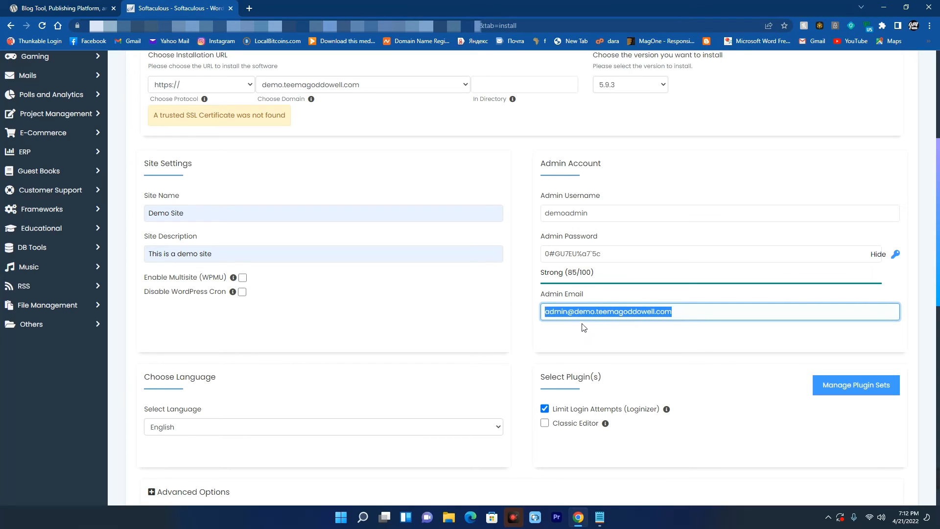
pyautogui.scroll(-9, 583, 328)
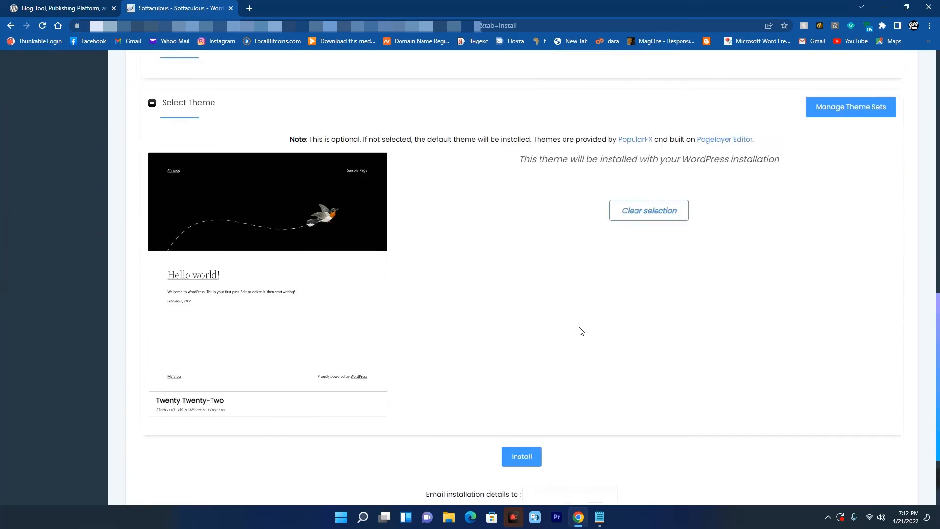
pyautogui.scroll(-2, 580, 331)
pyautogui.click(531, 367)
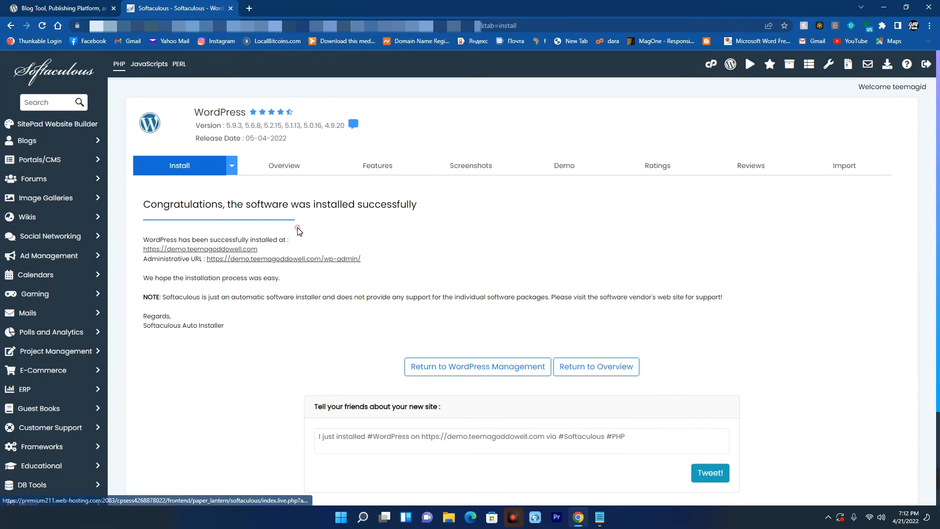
# Step: Open the installed site and its administrative URL, and look over the home page and WordPress dashboard
pyautogui.click(232, 249)
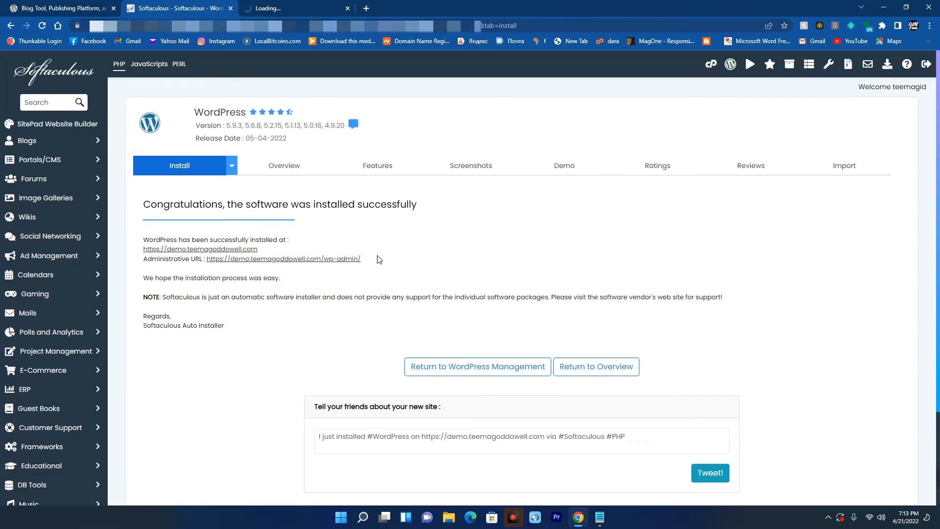
pyautogui.click(322, 259)
pyautogui.hotkey('ctrl', 'Tab')
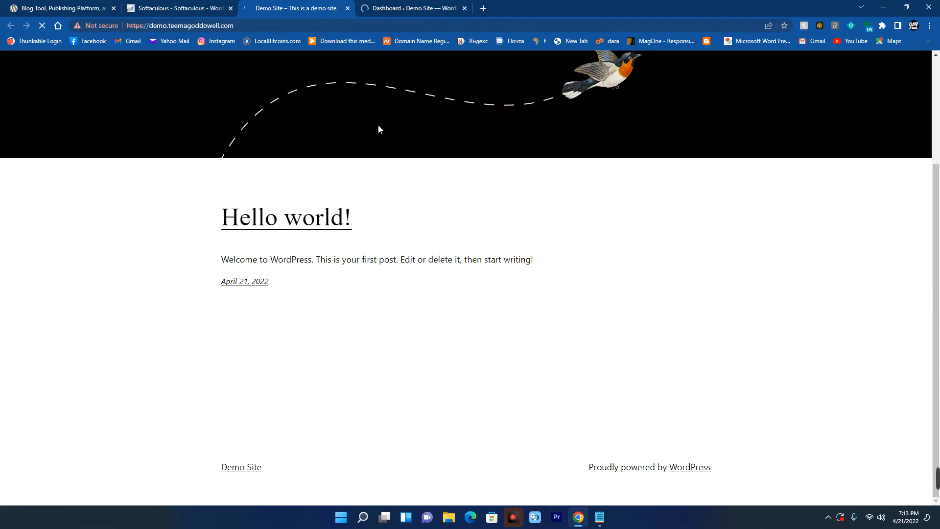
pyautogui.hotkey('ctrl', 'Tab')
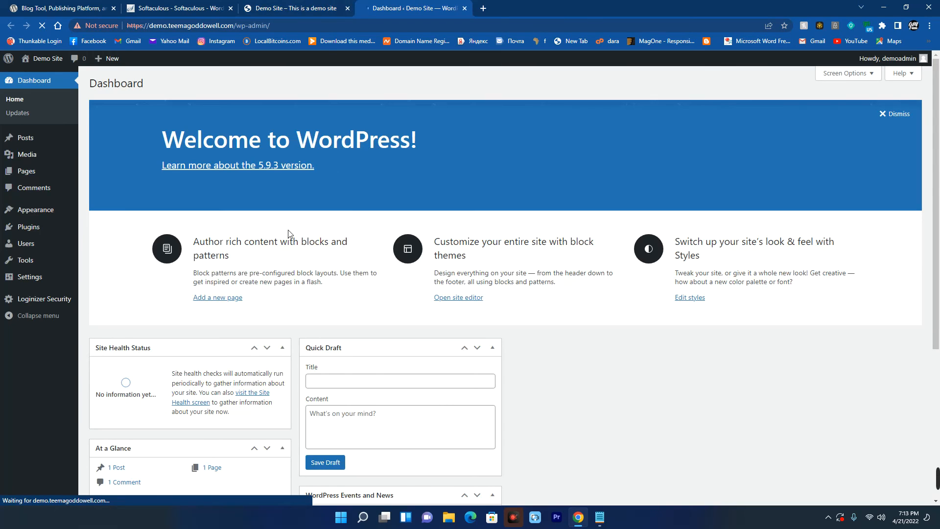
pyautogui.scroll(-4, 170, 270)
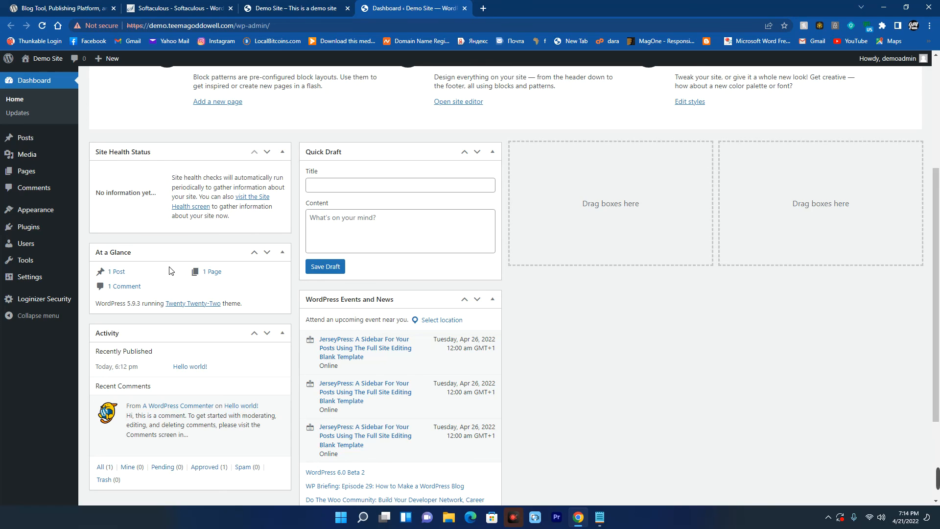
pyautogui.scroll(4, 170, 270)
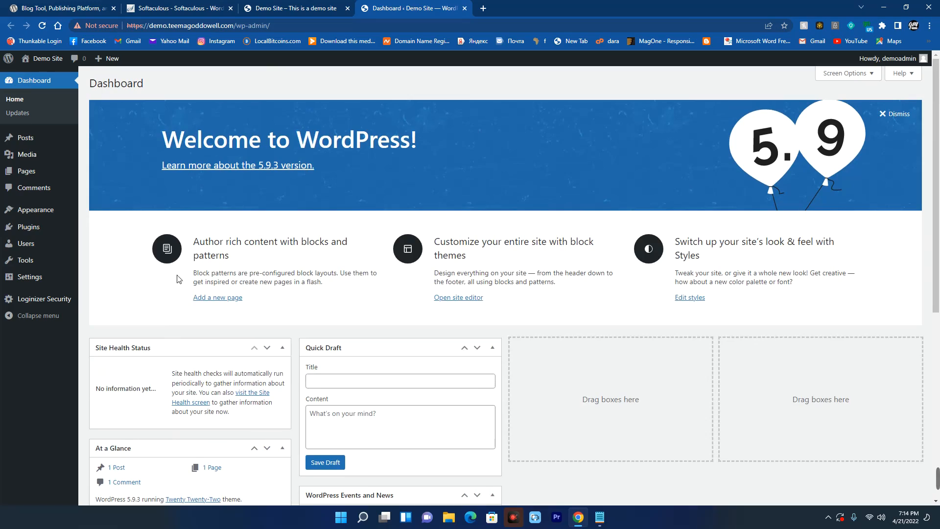